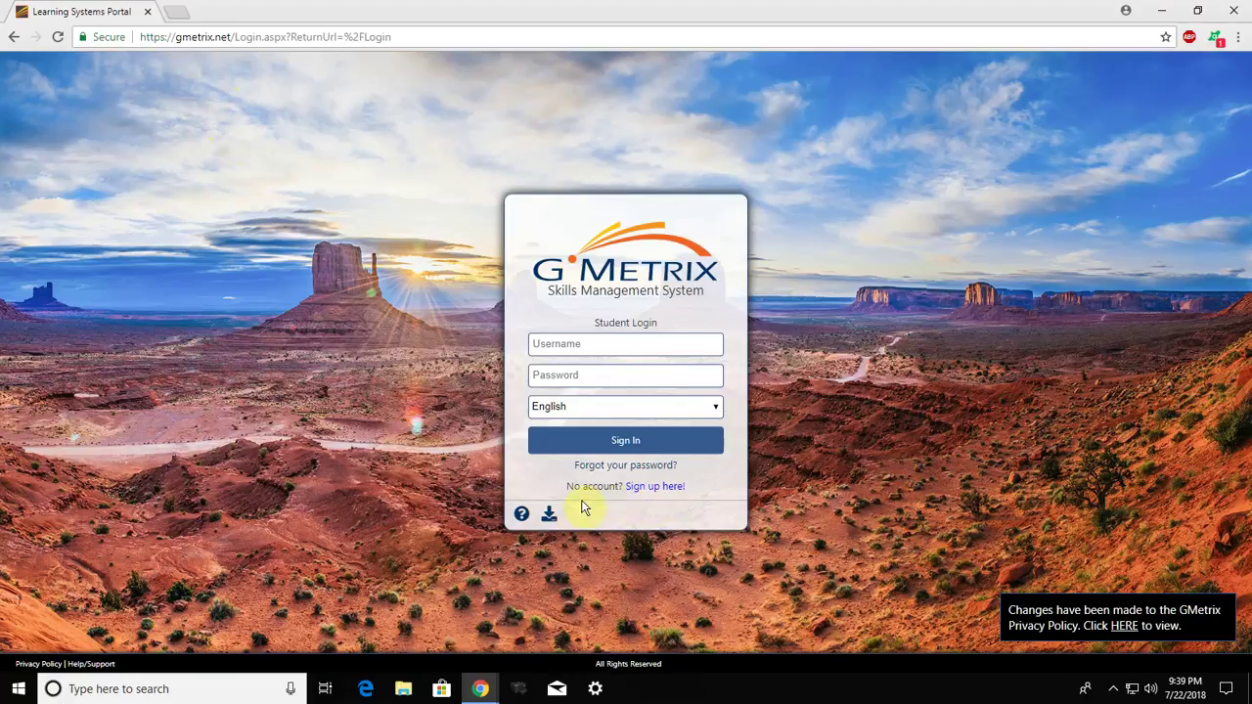
Open the student registration form and enter the student's first and last name
click(659, 489)
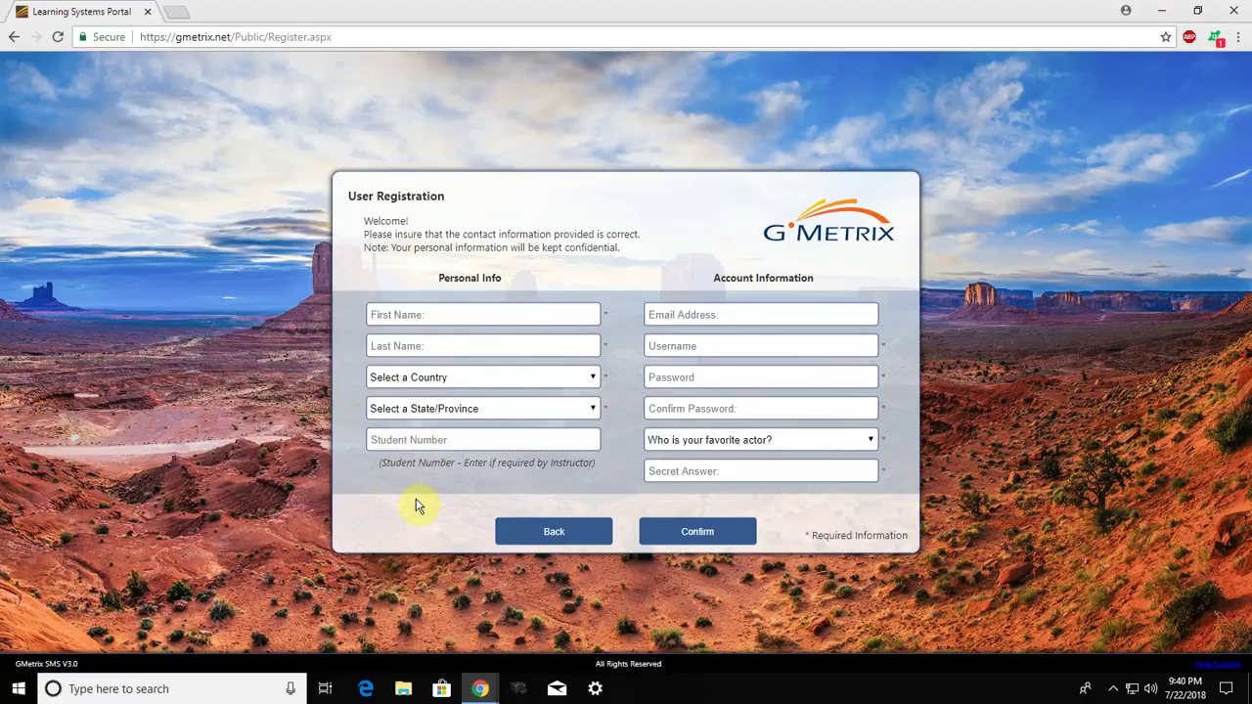
click(498, 315)
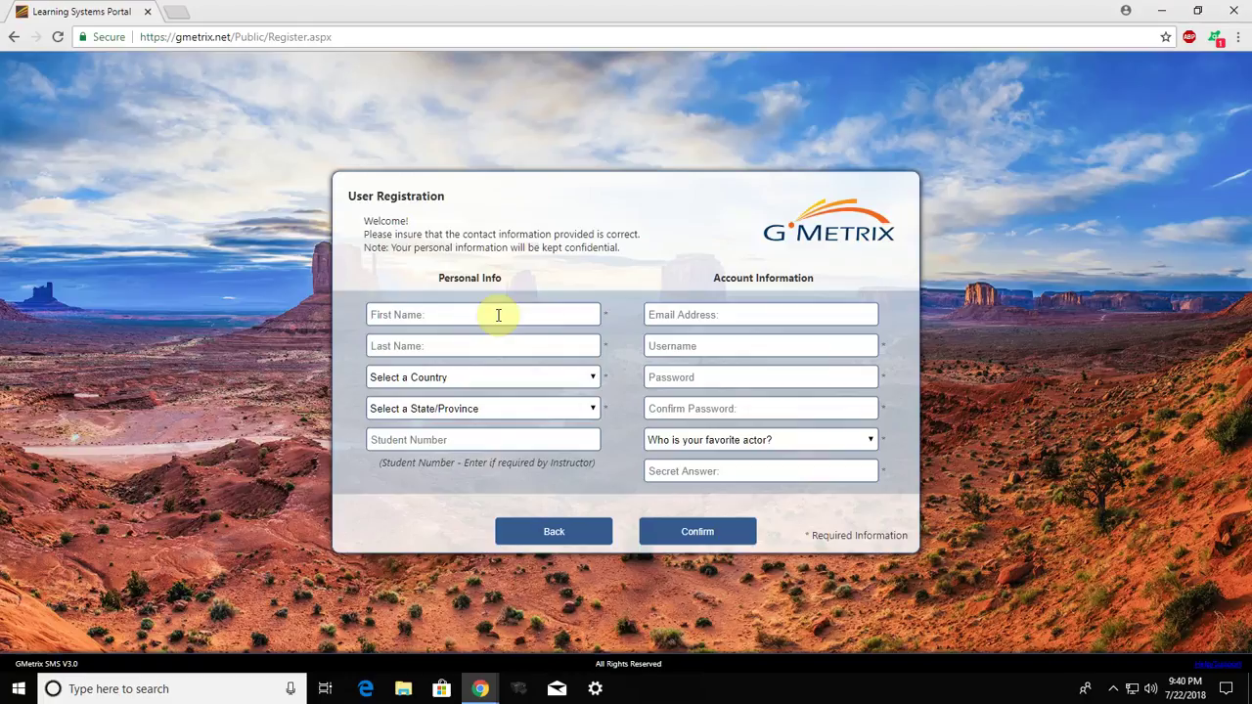
key(Tab)
Set the country to United States of America and the state to Florida
click(592, 375)
drag(591, 422, 598, 649)
click(448, 513)
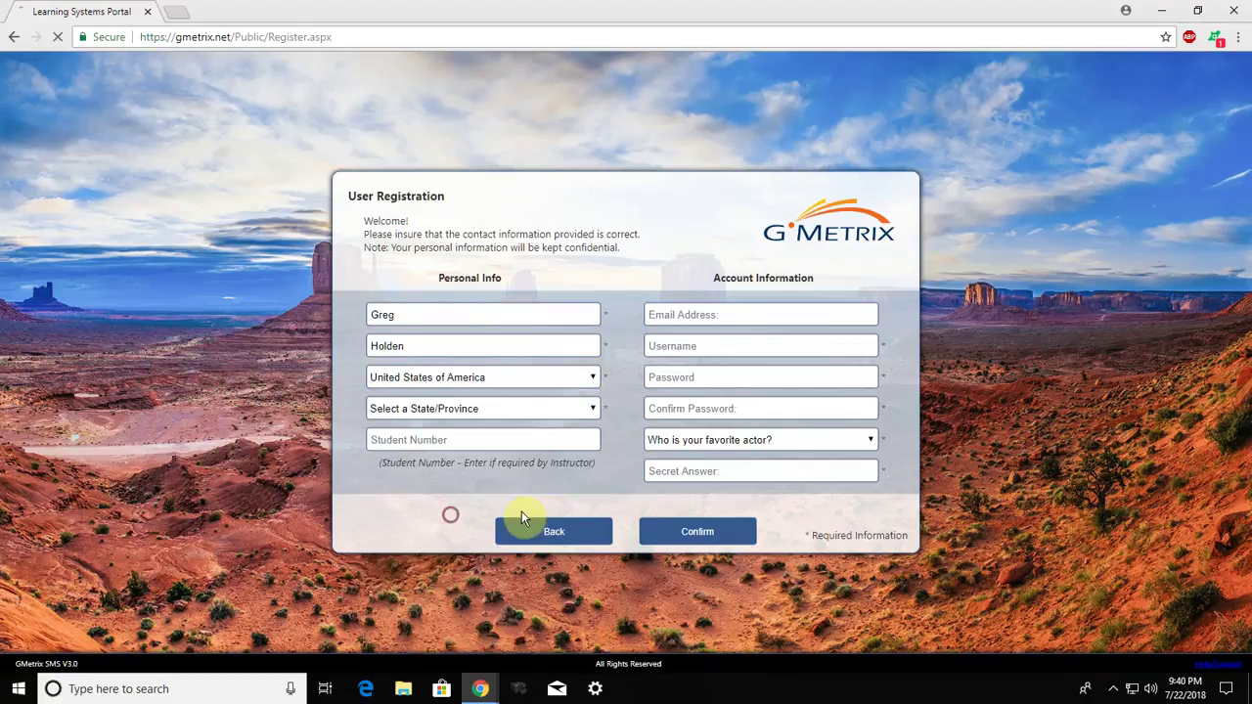
click(594, 406)
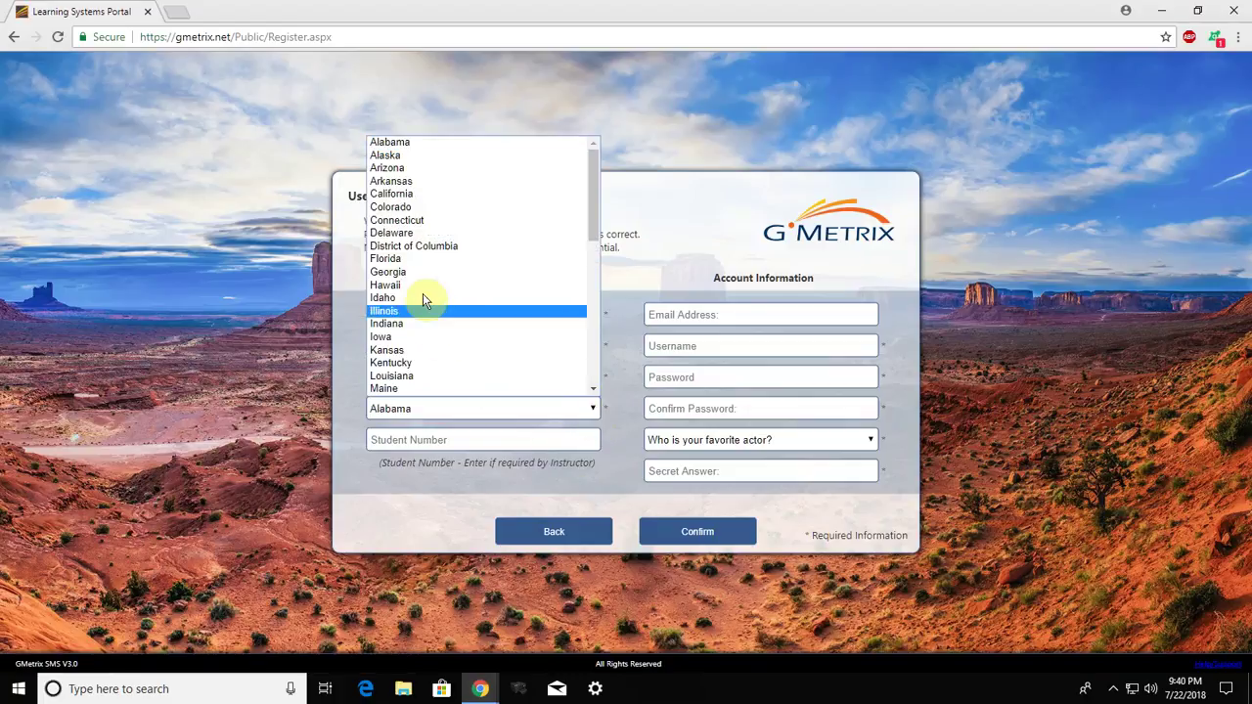
click(396, 259)
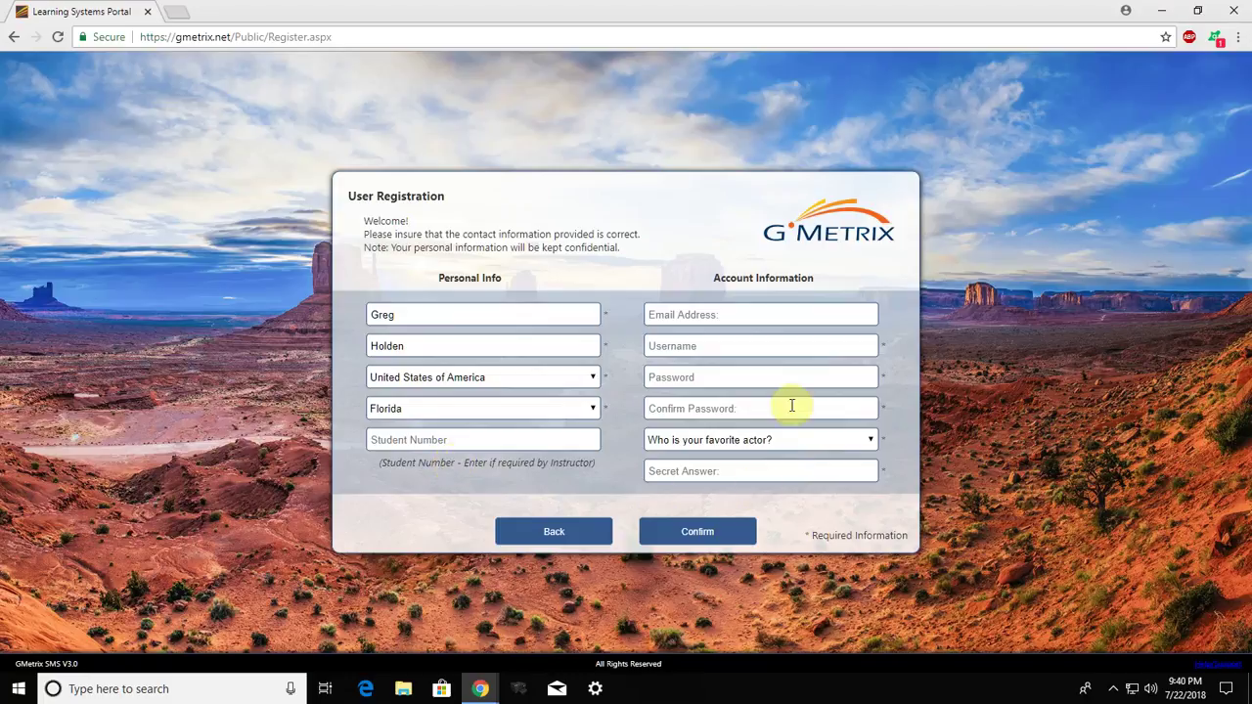
click(762, 313)
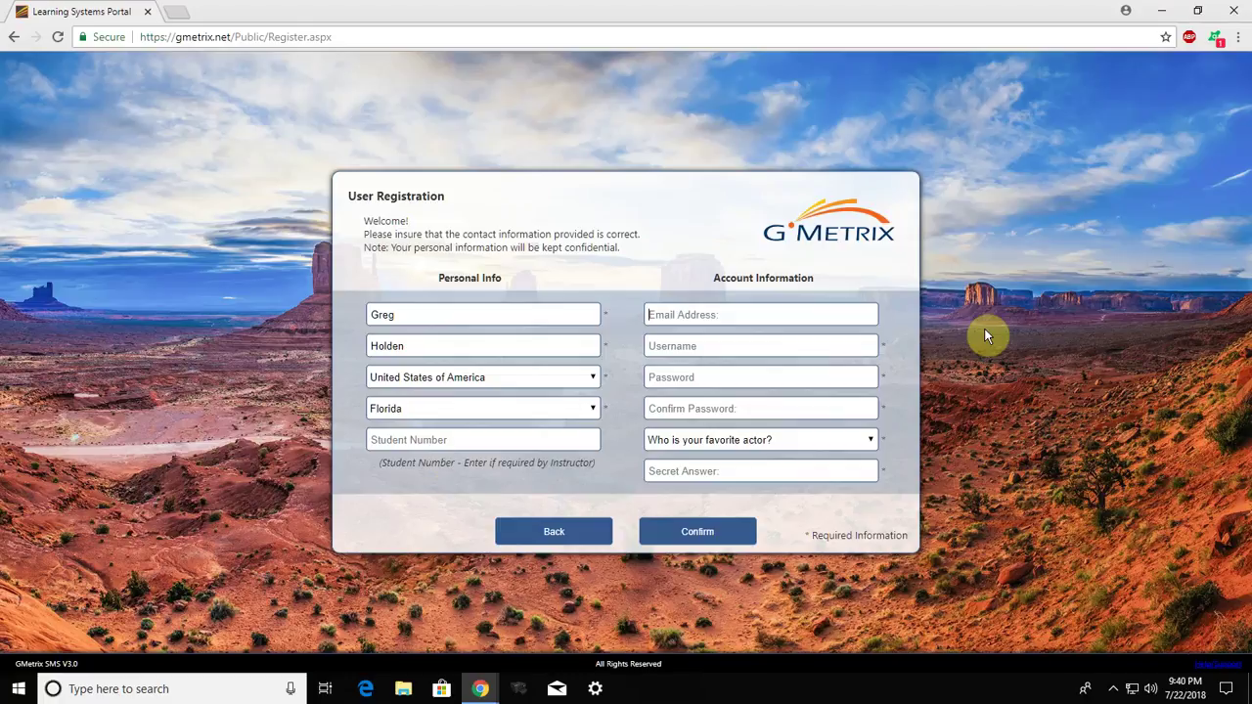
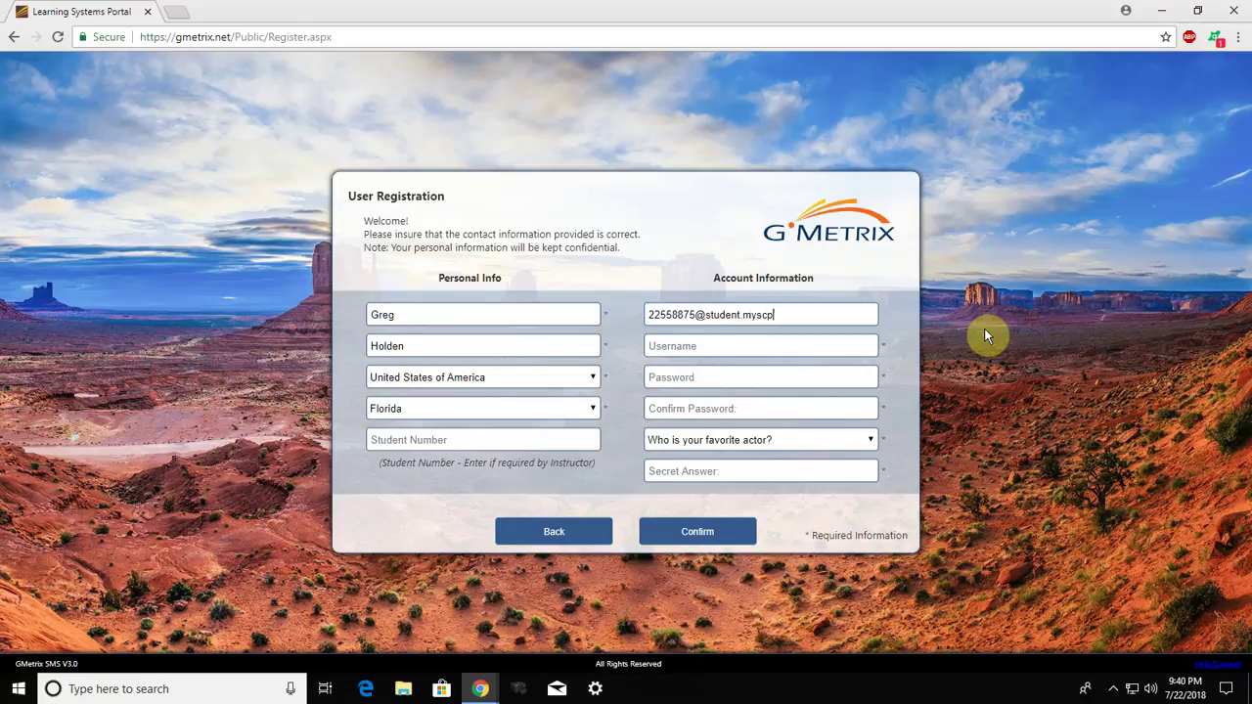
Enter the student's e-mail address and copy it into the Username field
text(s us)
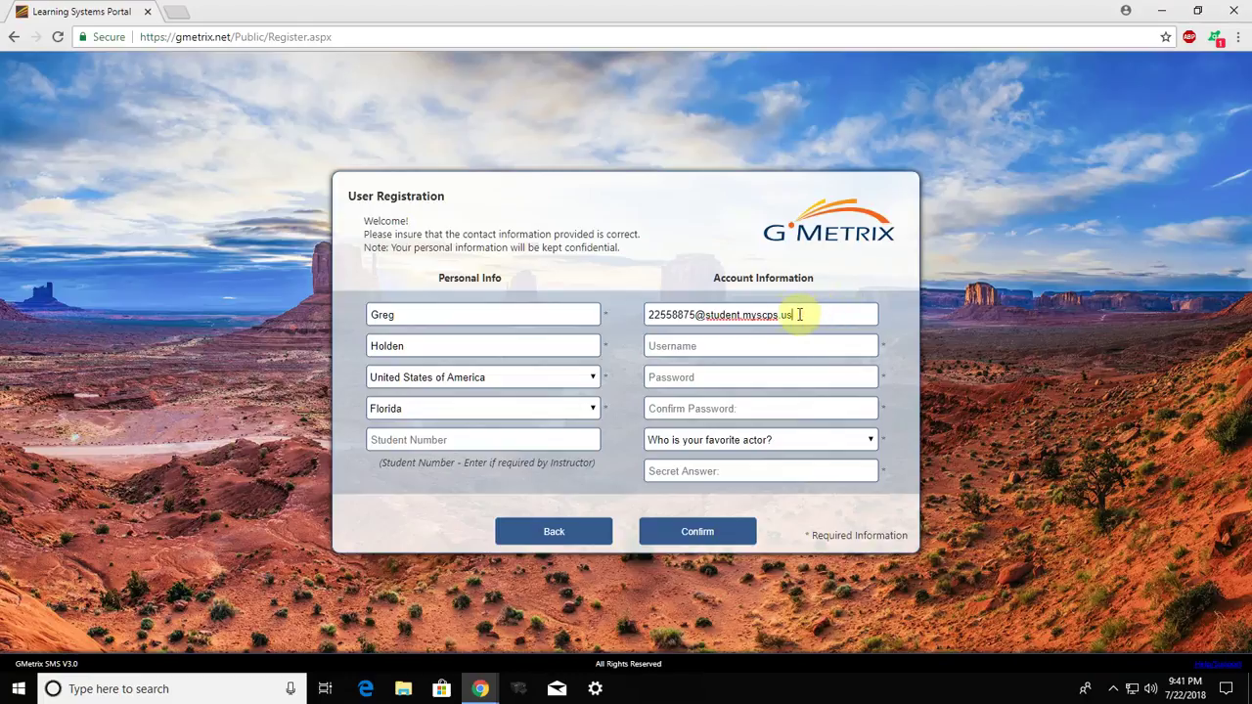
drag(797, 314, 641, 315)
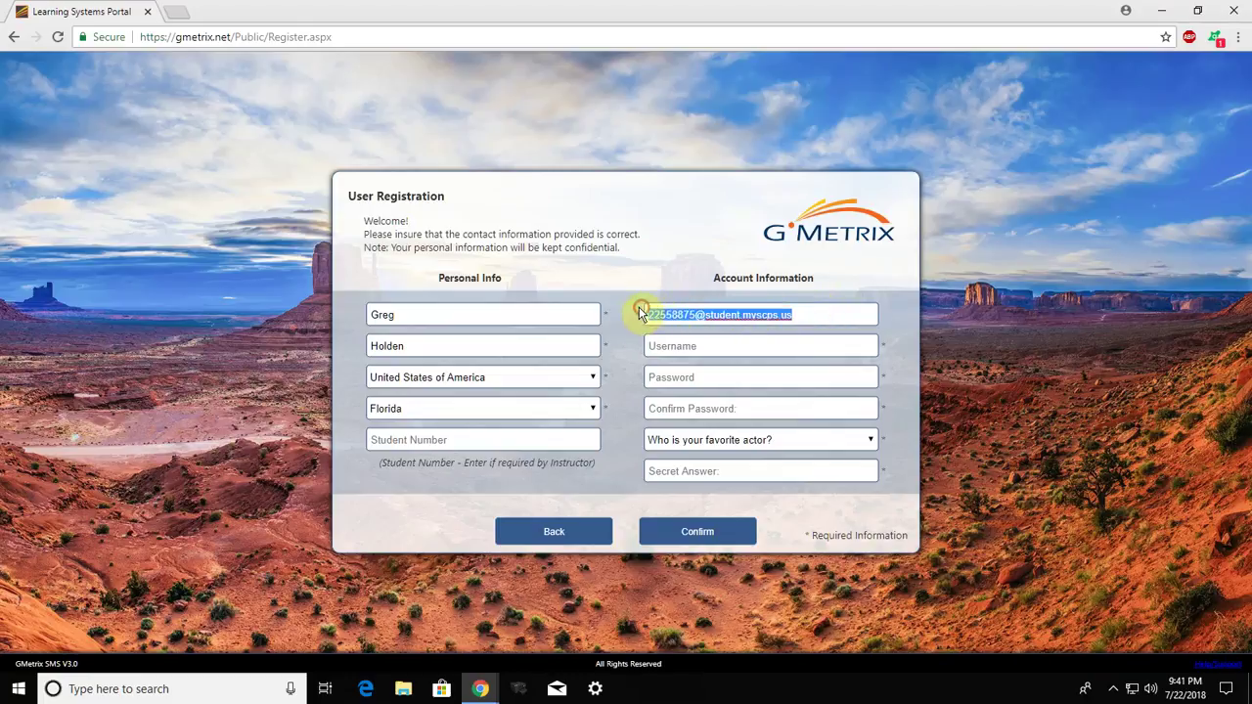
right_click(788, 317)
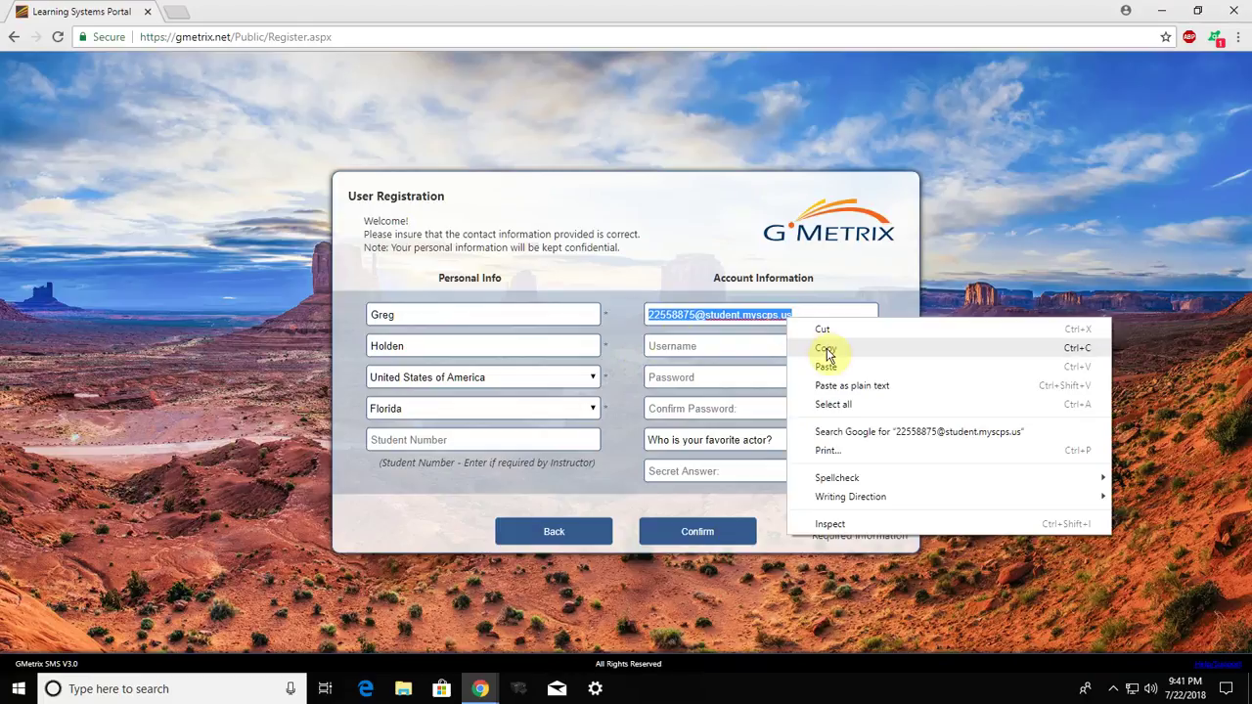
click(826, 350)
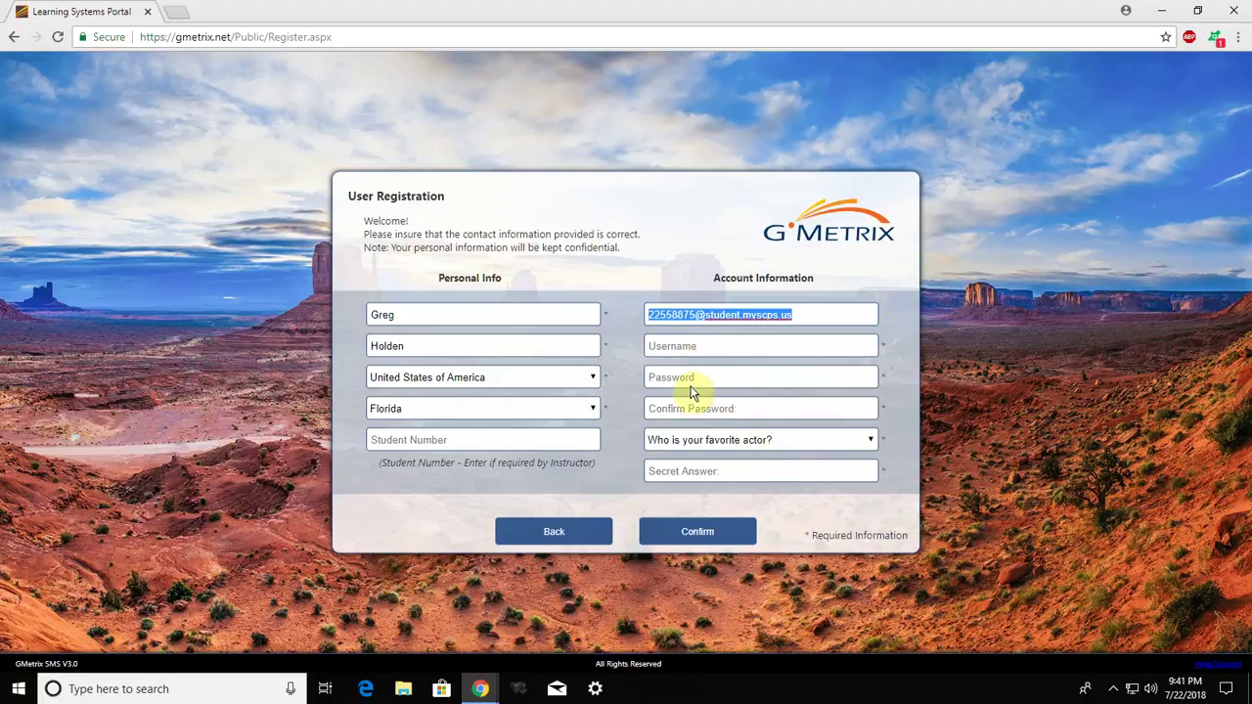
right_click(661, 347)
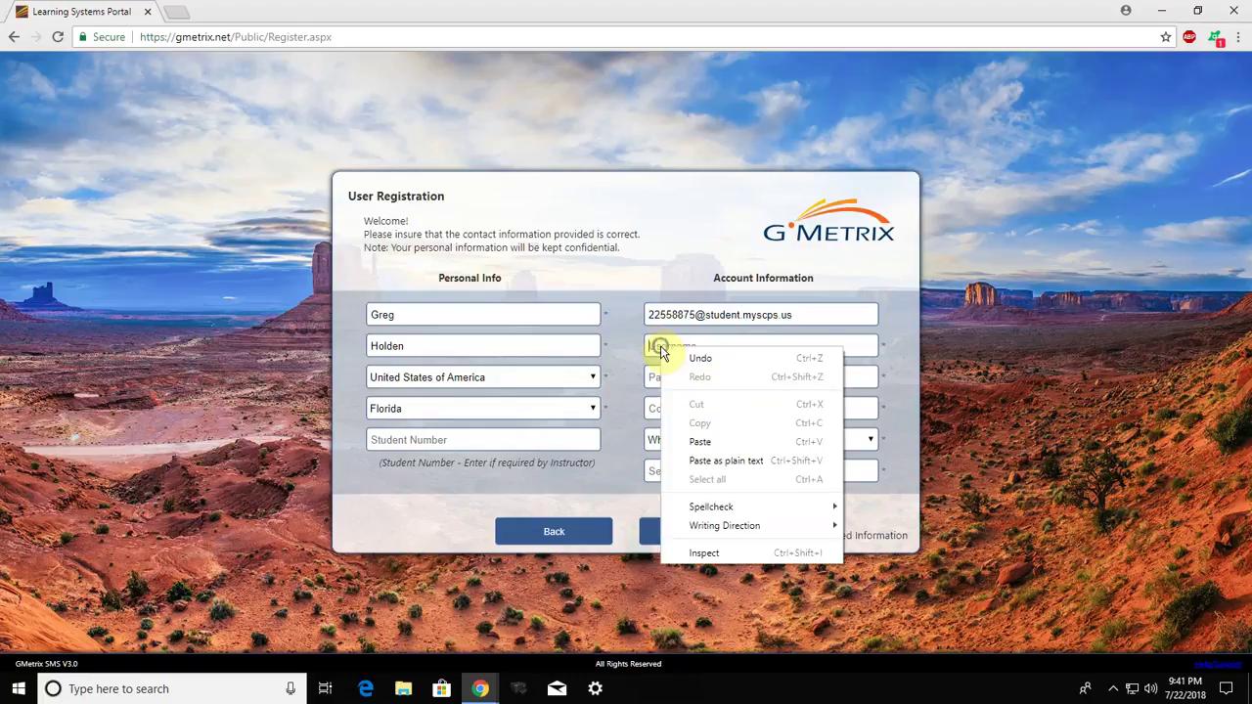
click(701, 442)
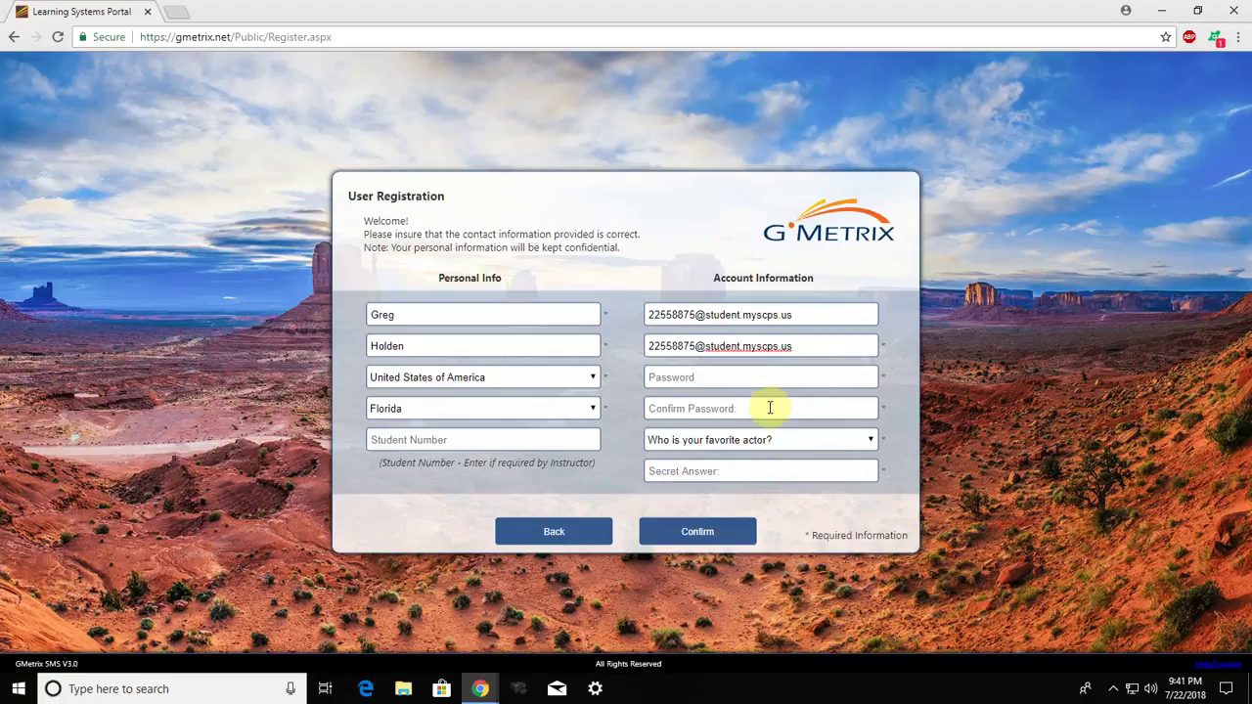
Enter the account password and repeat it in the Confirm Password field
click(739, 382)
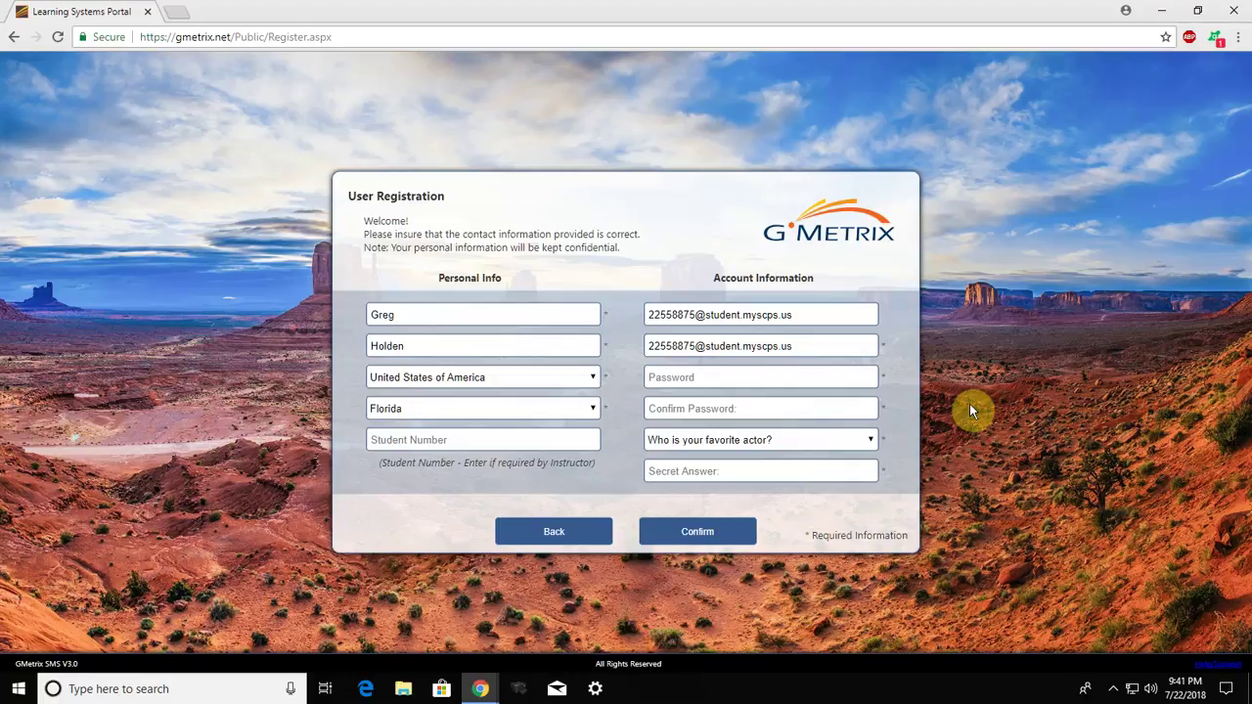
text(•••)
text(••)
text(1)
key(Tab)
text(••••••••)
Pick 'What is your favorite color?' as security question, type the secret answer, and submit
click(871, 440)
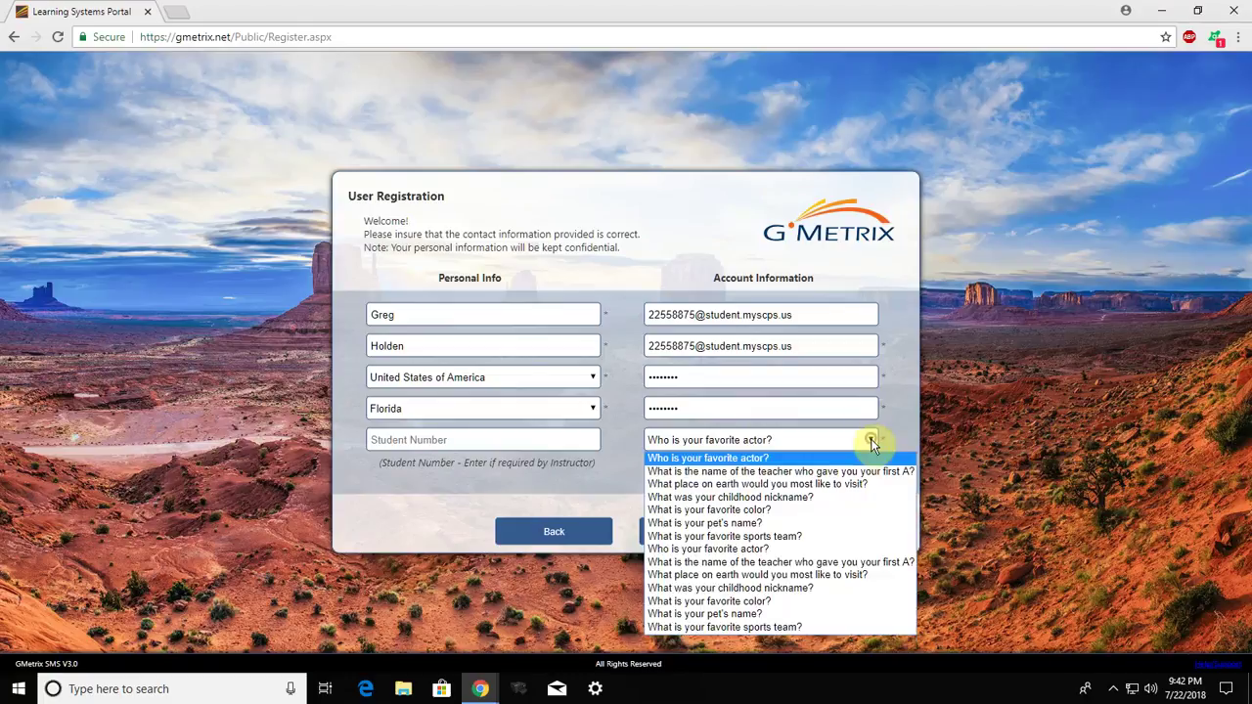
click(749, 510)
click(693, 471)
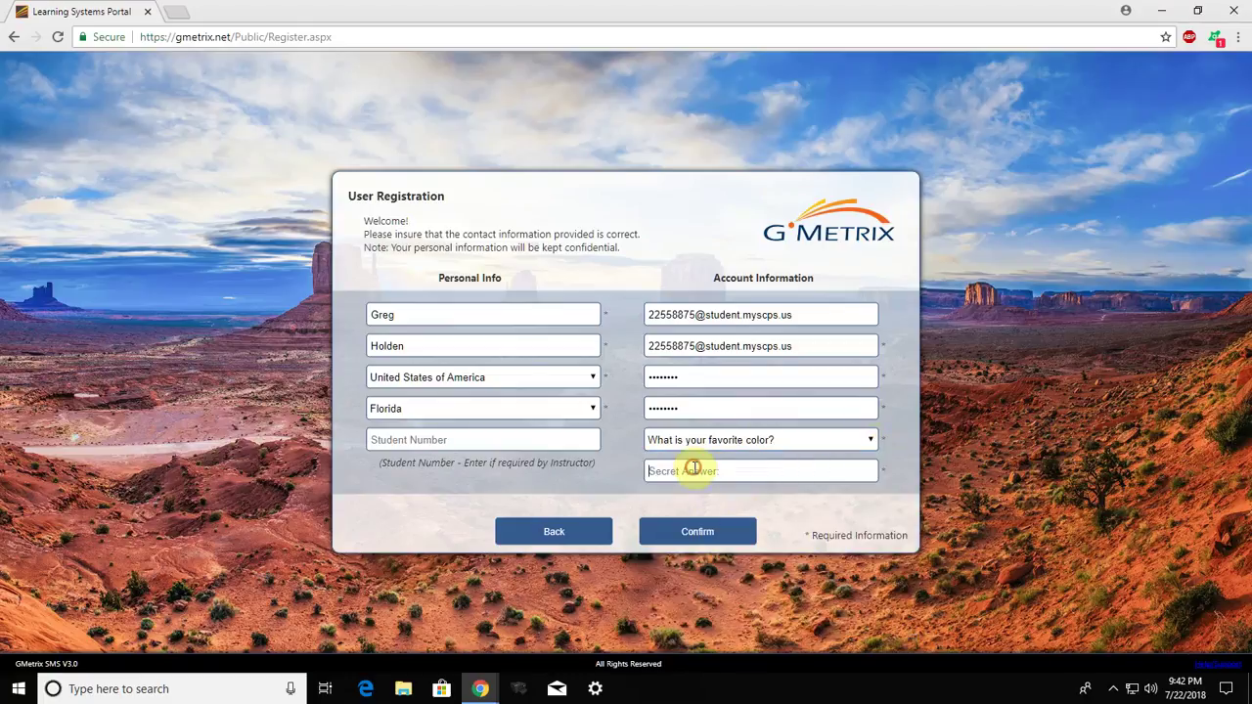
text(Green)
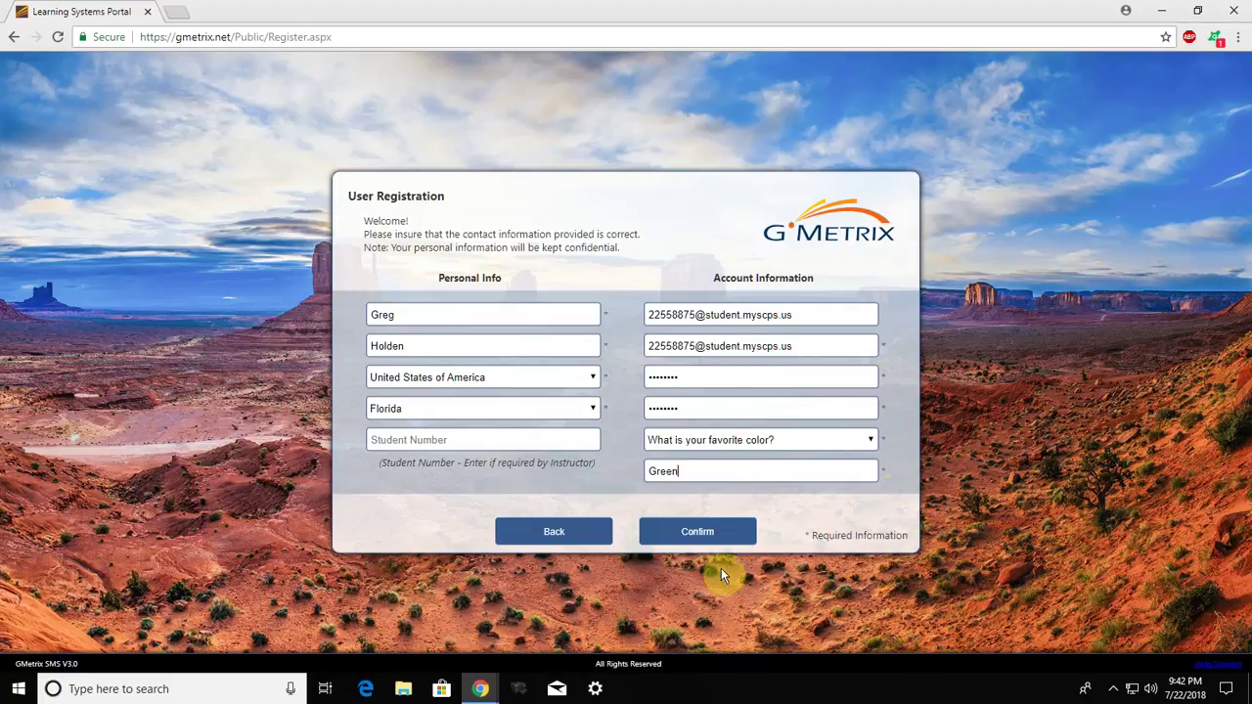
click(702, 535)
Confirm the registration, then sign in with the pasted username and the new password
click(701, 534)
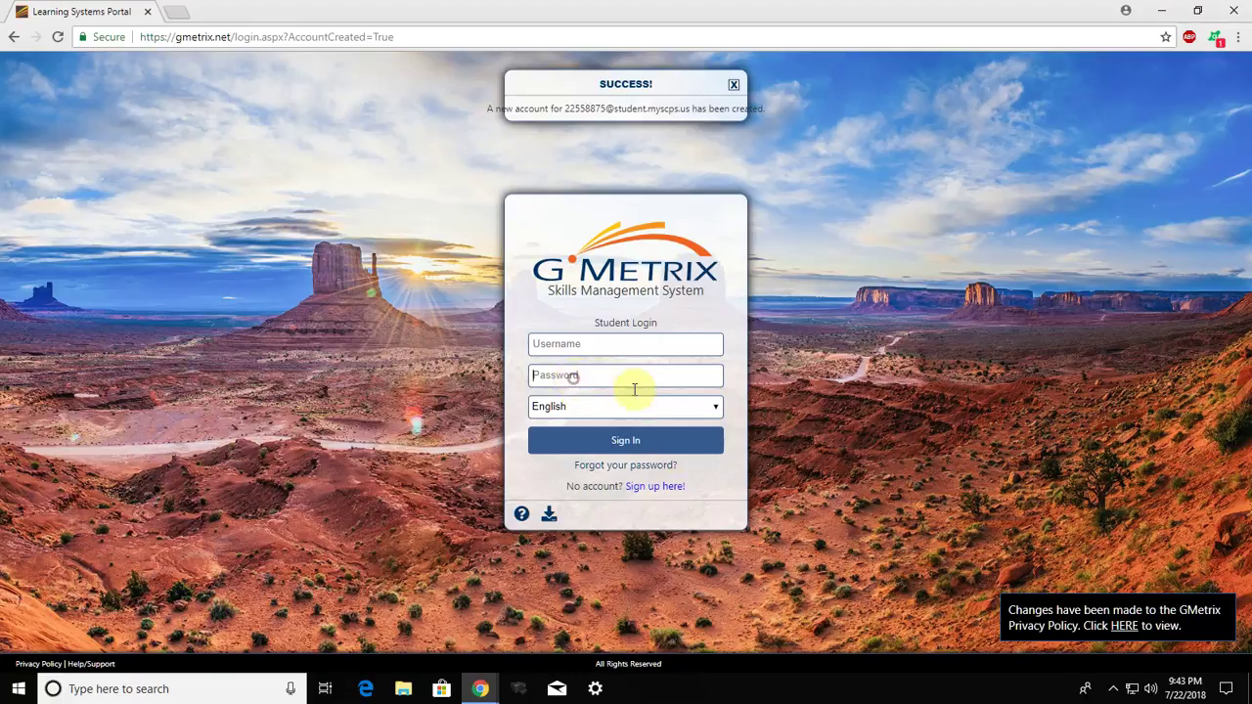
click(572, 343)
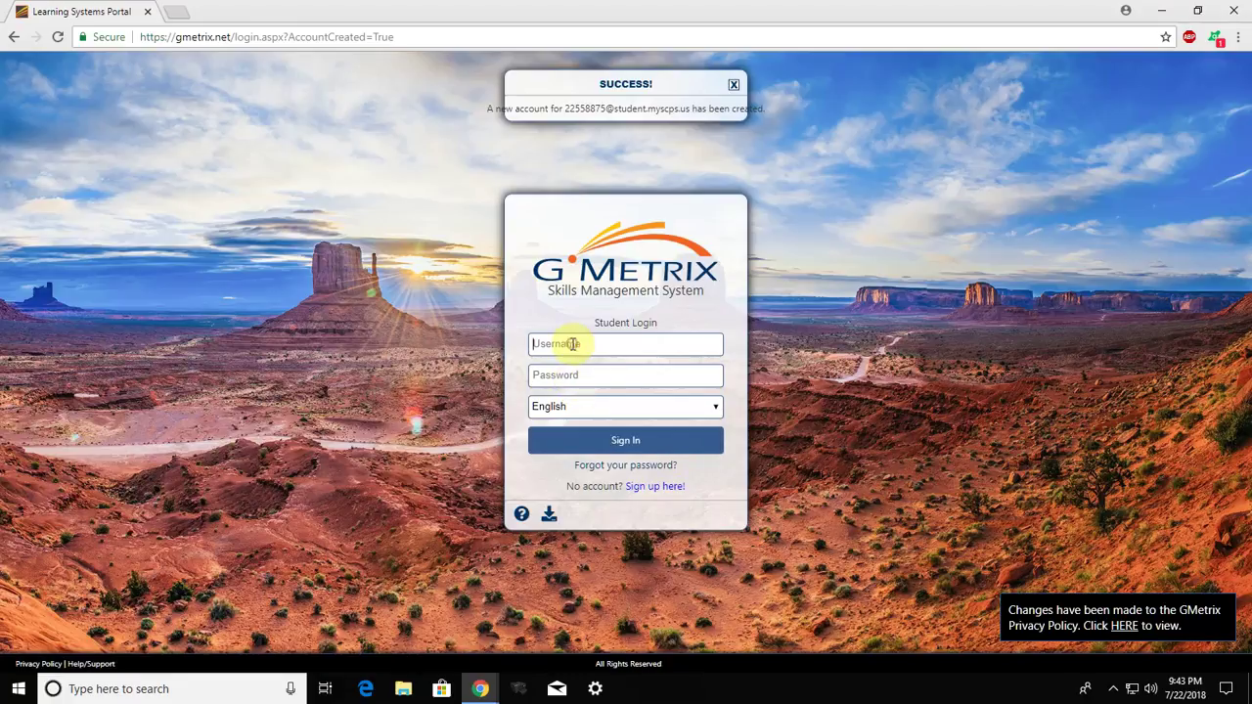
right_click(574, 344)
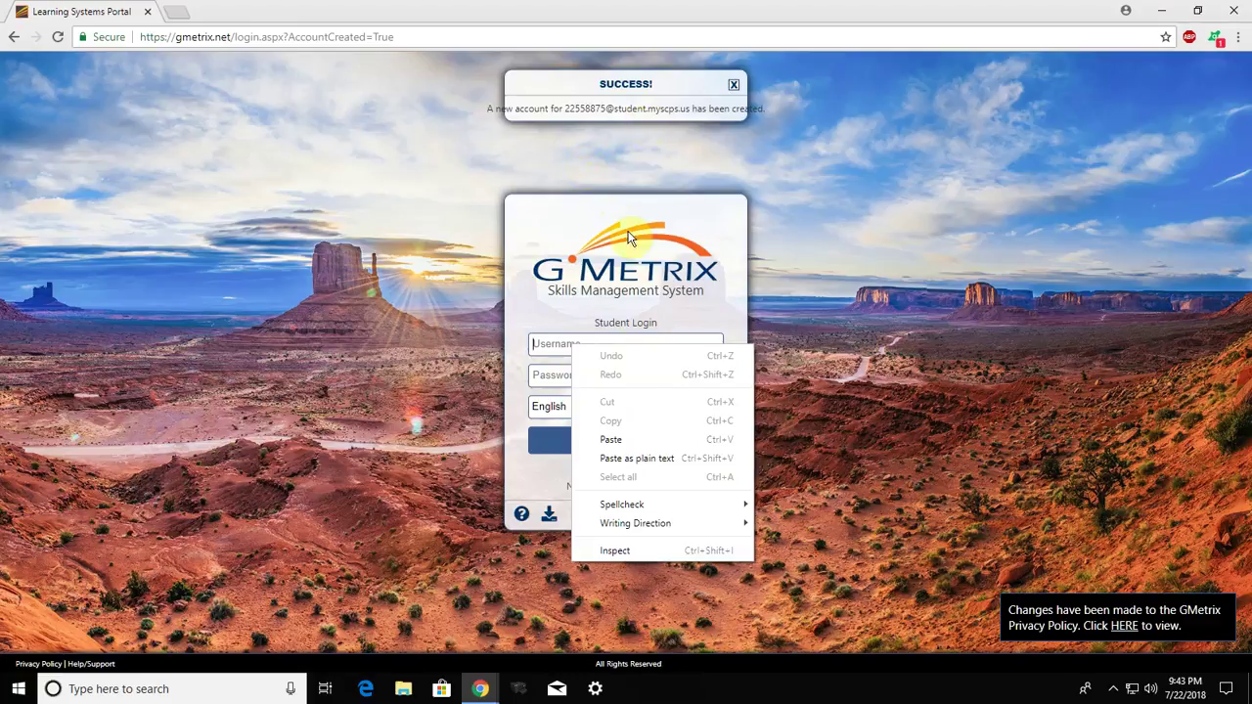
click(623, 446)
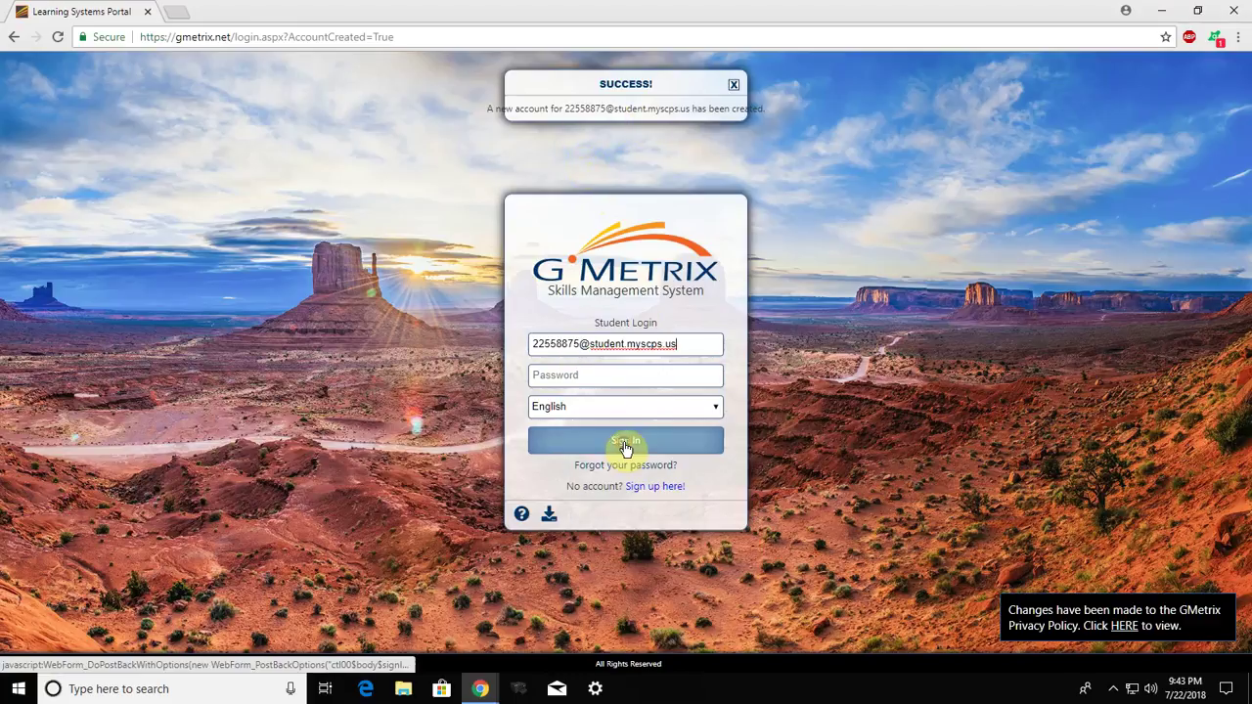
click(584, 375)
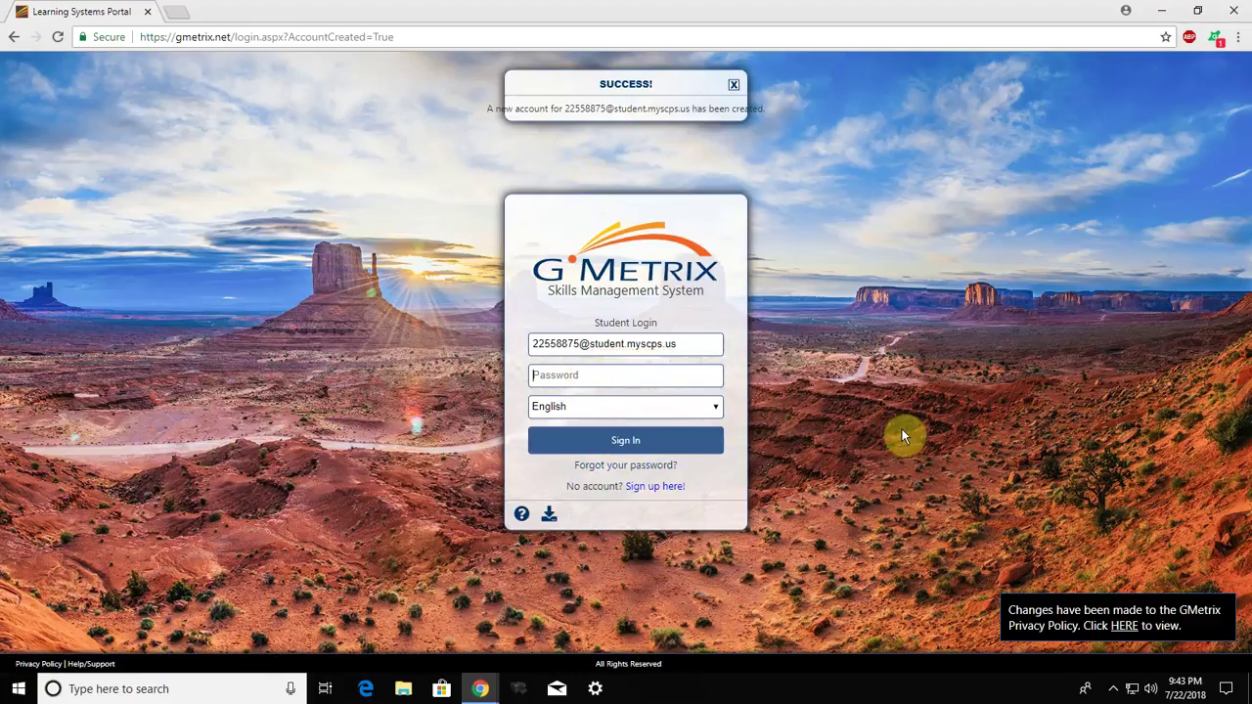
text(•)
click(640, 448)
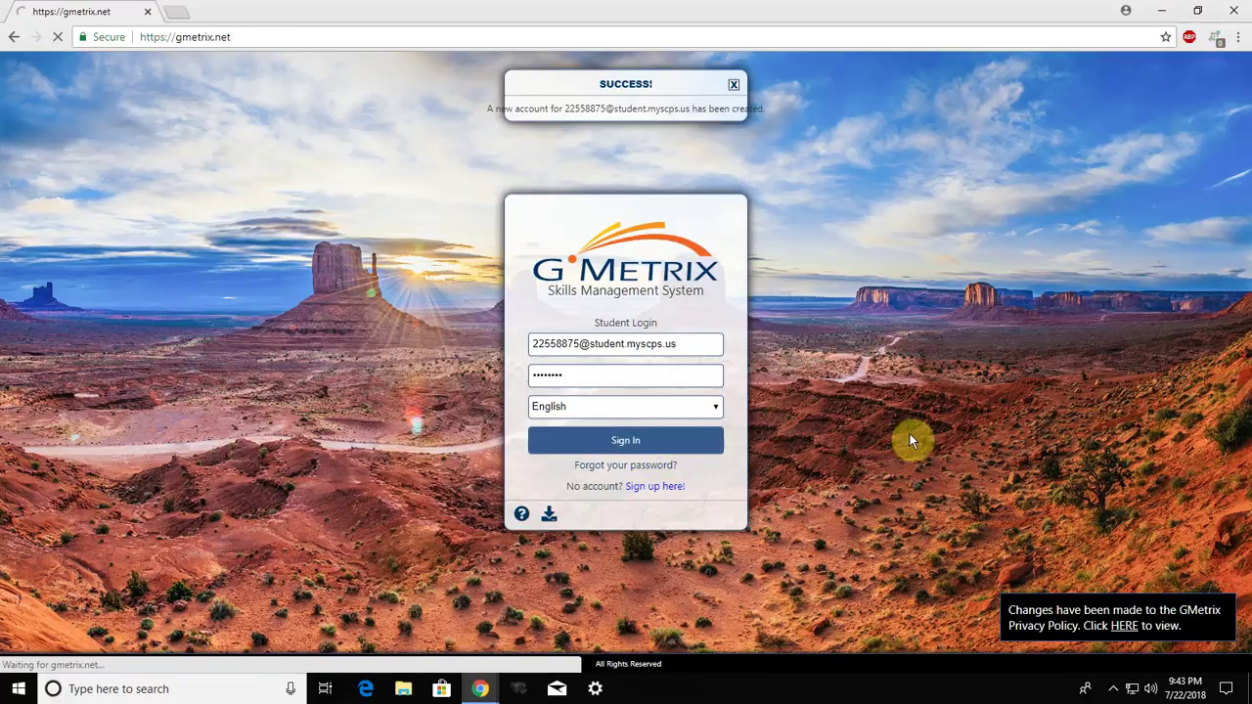